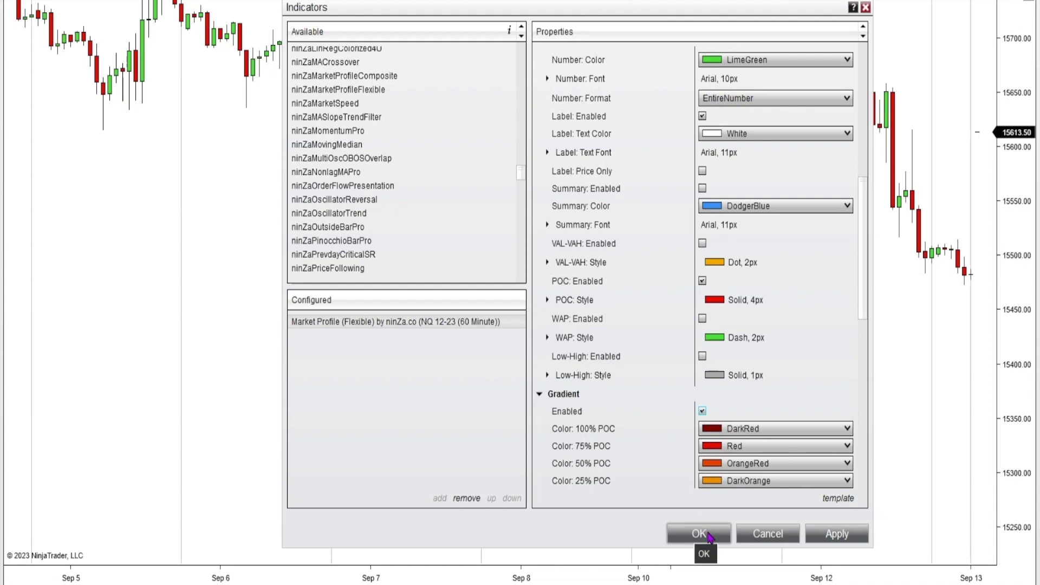
# - Apply the configured Market Profile (Flexible) indicator to the chart and cover the Sep 7 session with a Region Highlight X
pyautogui.click(708, 532)
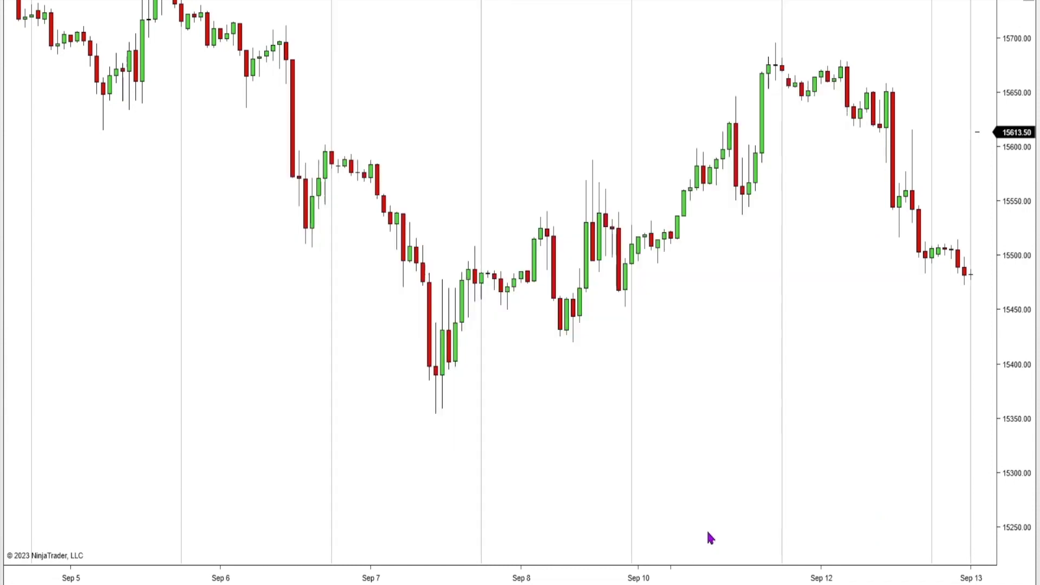
pyautogui.click(130, 1)
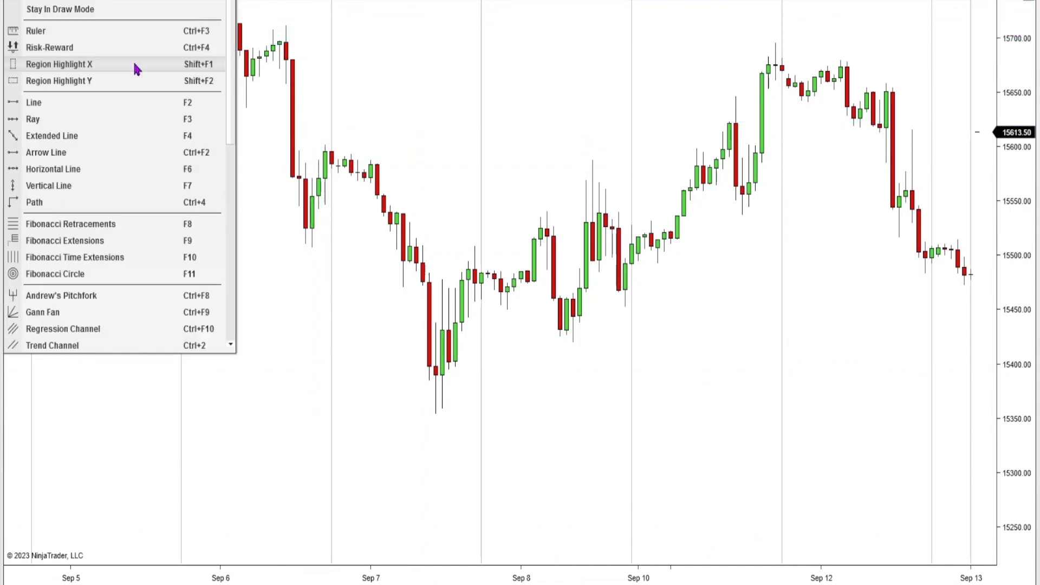
pyautogui.click(135, 64)
pyautogui.click(332, 273)
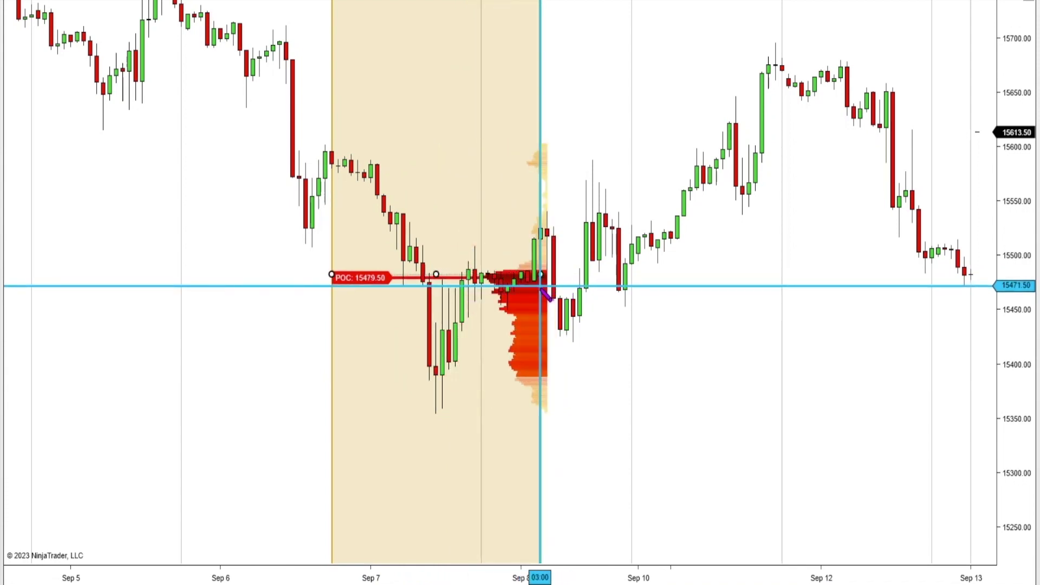
pyautogui.click(481, 273)
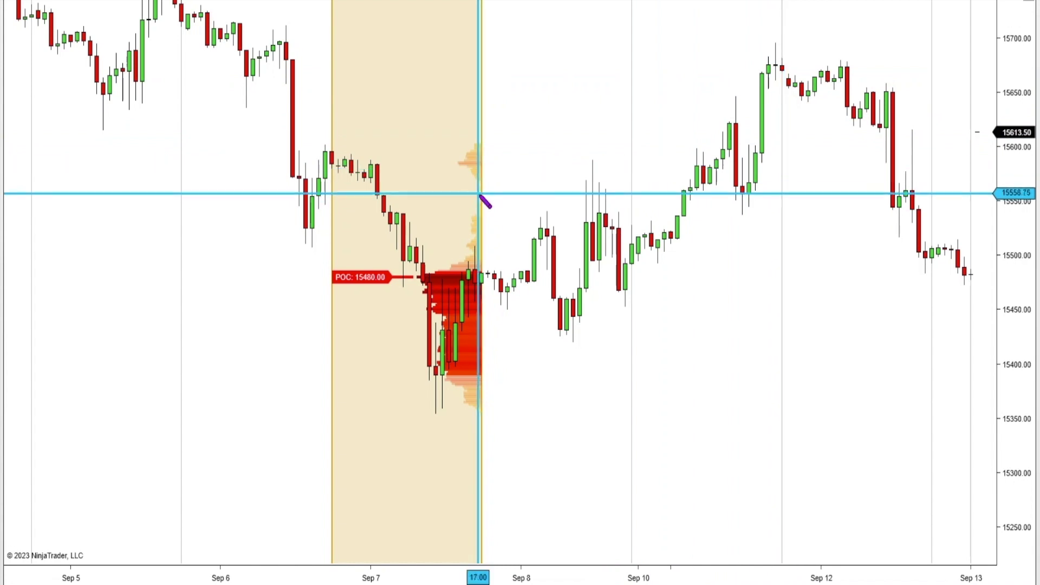
# - Add a Region Highlight X over each of the Sep 5, Sep 6, Sep 8, Sep 10 and Sep 12 sessions
pyautogui.moveTo(482, 196); pyautogui.dragTo(629, 242)
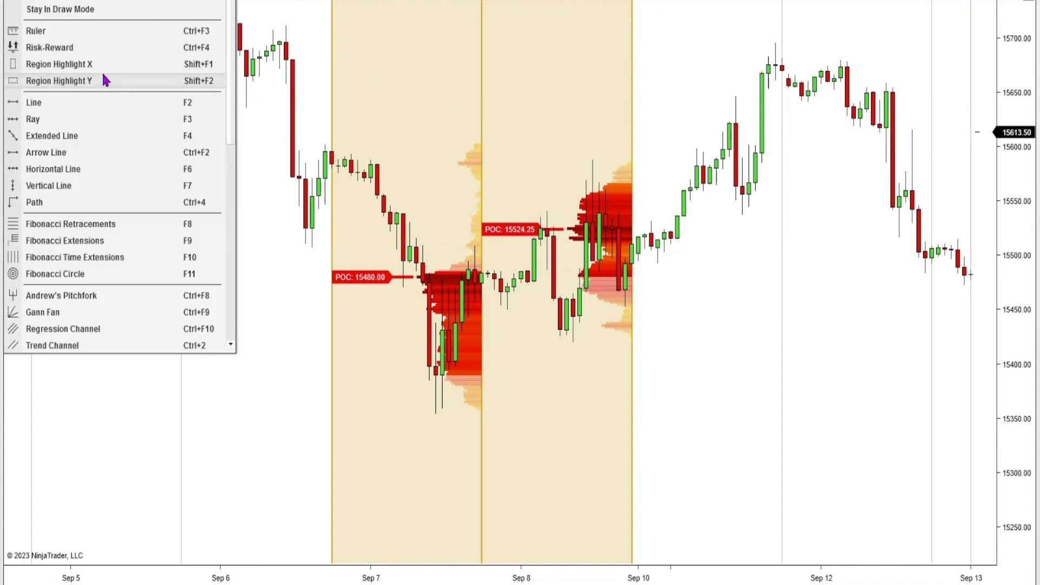
pyautogui.click(101, 67)
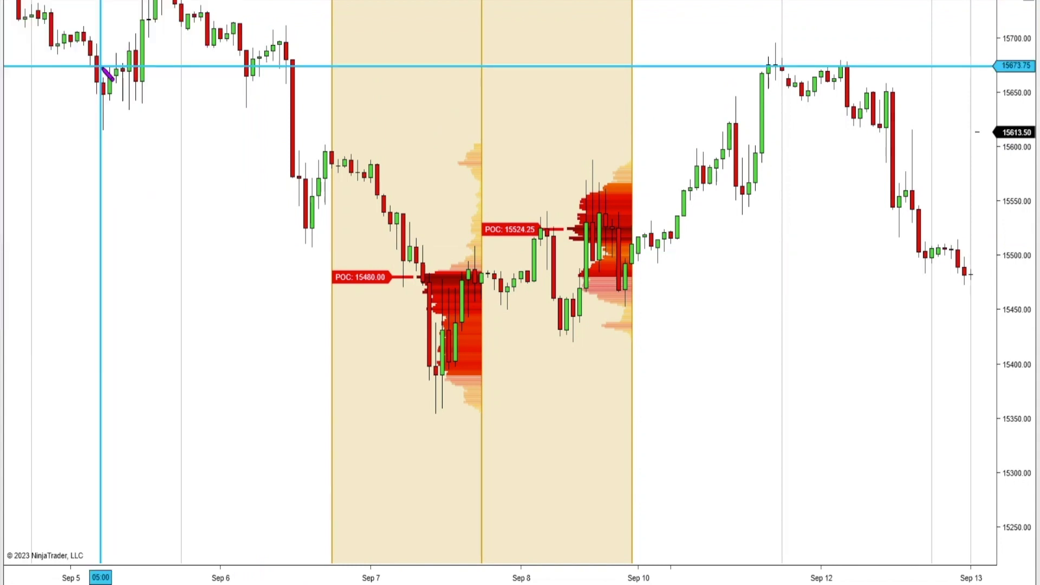
pyautogui.click(180, 124)
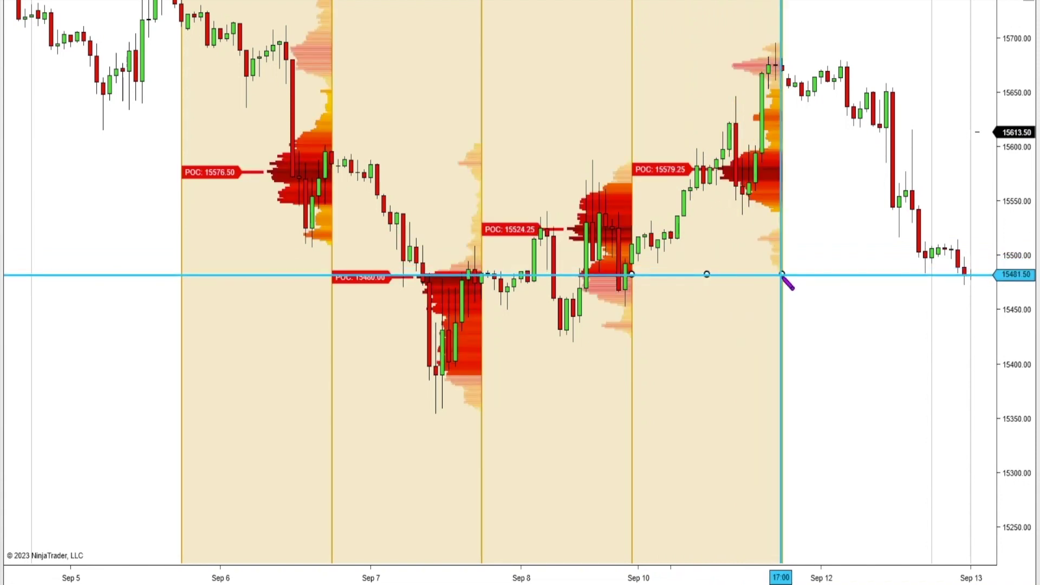
pyautogui.click(931, 260)
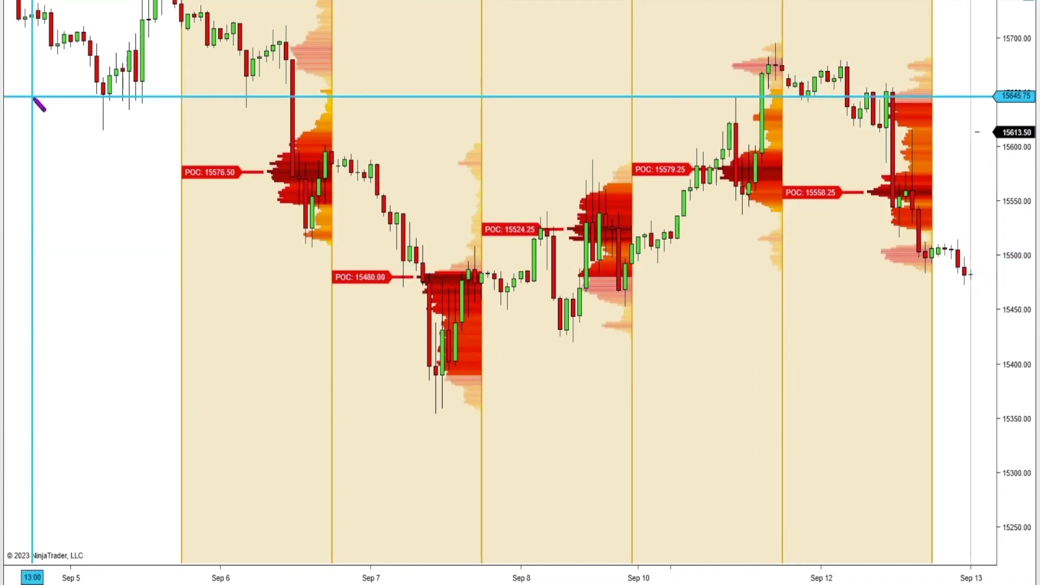
pyautogui.click(37, 162)
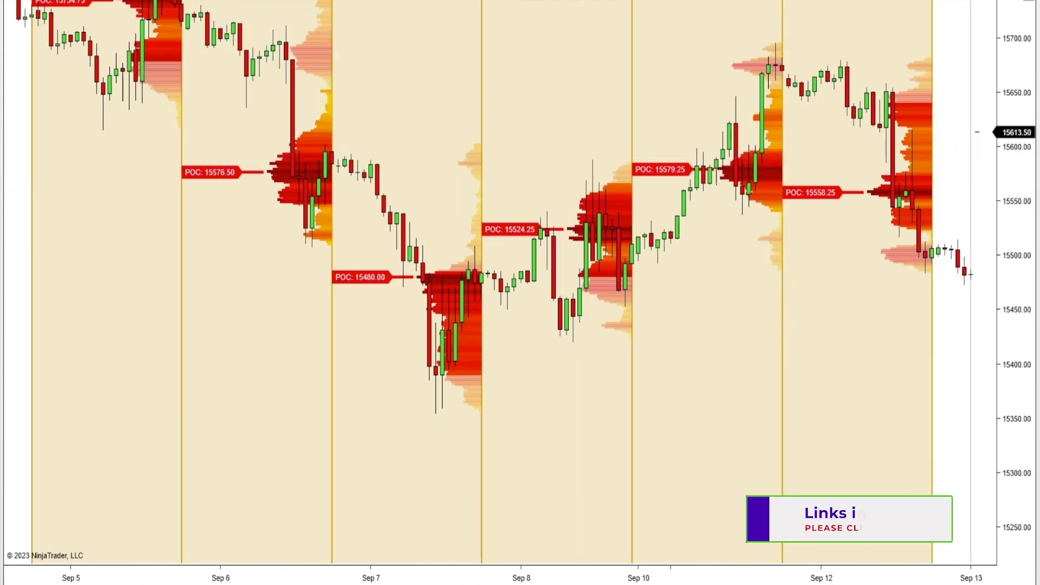
# - Draw horizontal lines across the chart at the sessions' POC levels
pyautogui.click(16, 1)
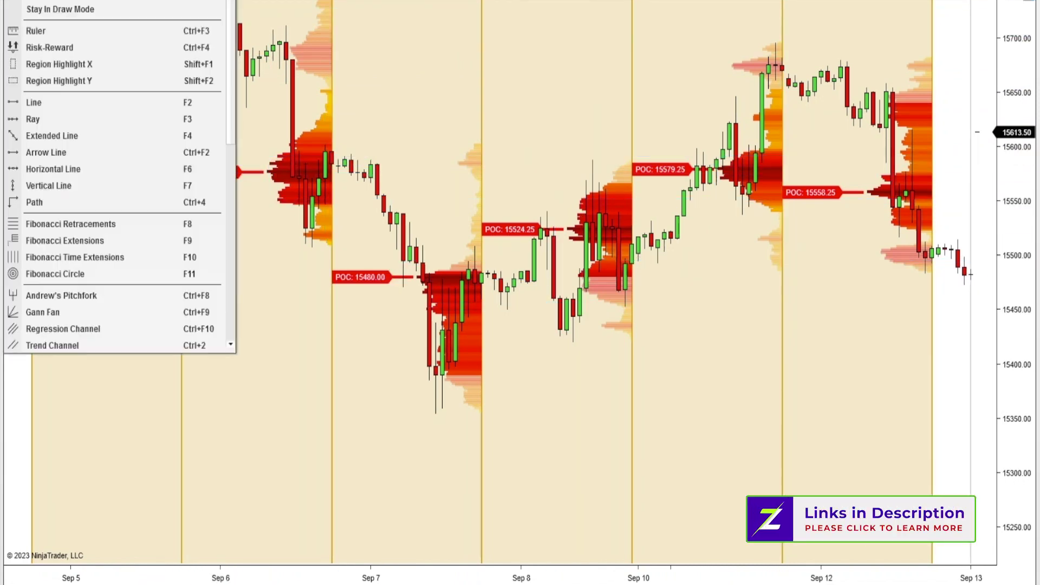
pyautogui.click(81, 168)
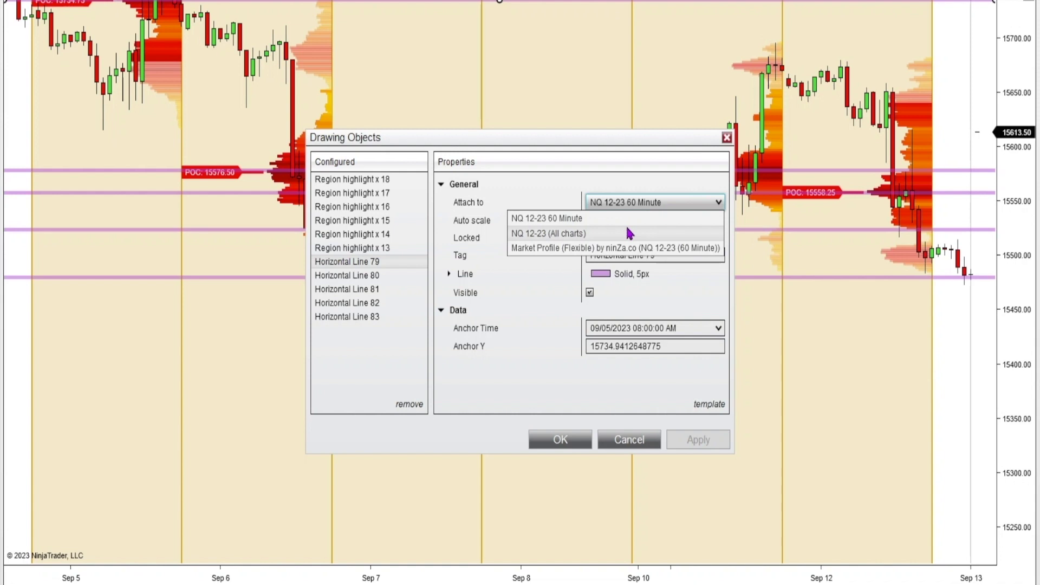
# - Attach the horizontal POC lines to NQ 12-23 (All charts) in their drawing object properties
pyautogui.click(630, 233)
pyautogui.click(371, 290)
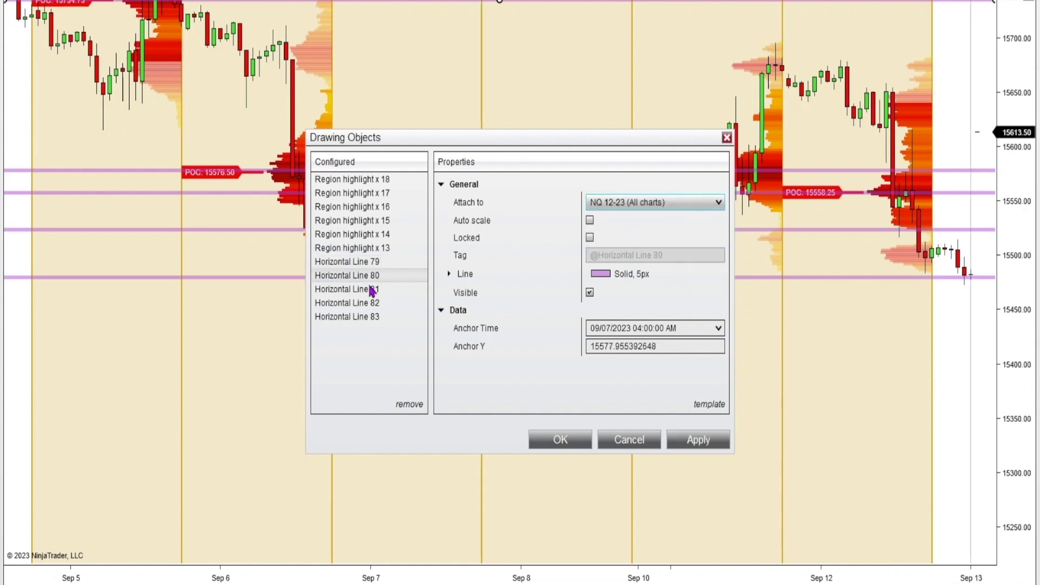
pyautogui.click(649, 207)
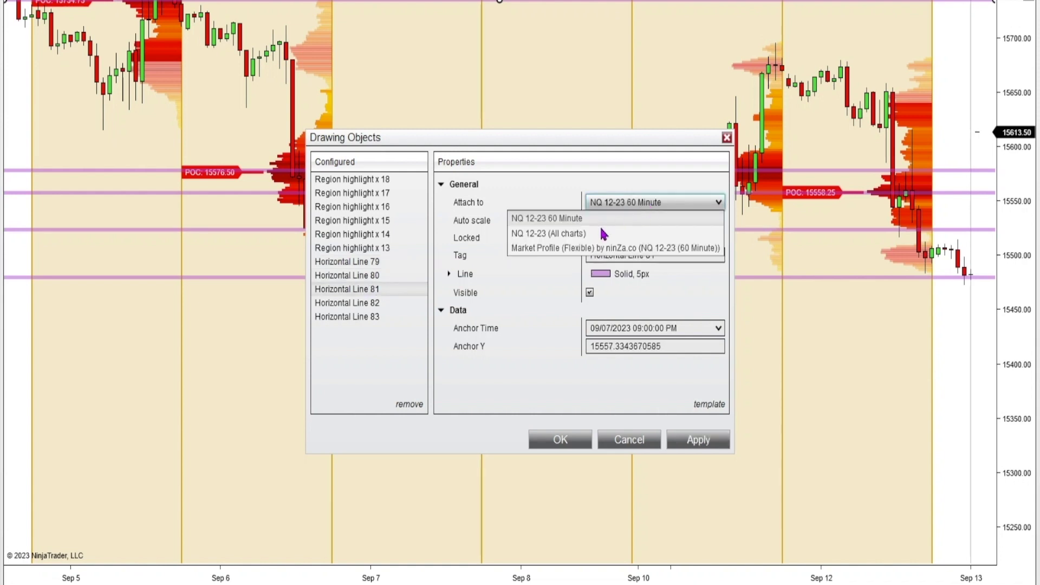
pyautogui.click(601, 233)
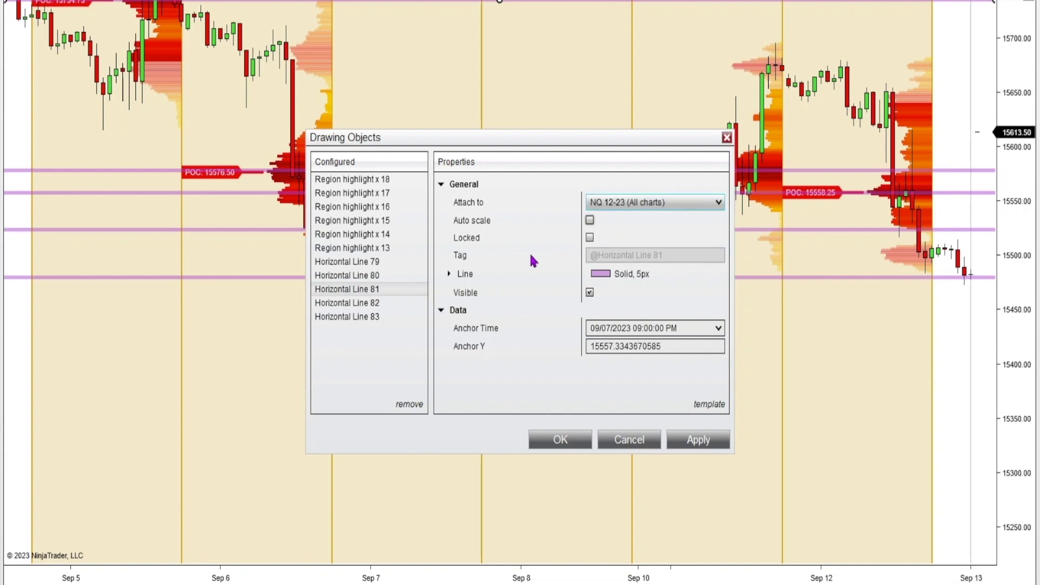
pyautogui.click(360, 308)
pyautogui.click(661, 209)
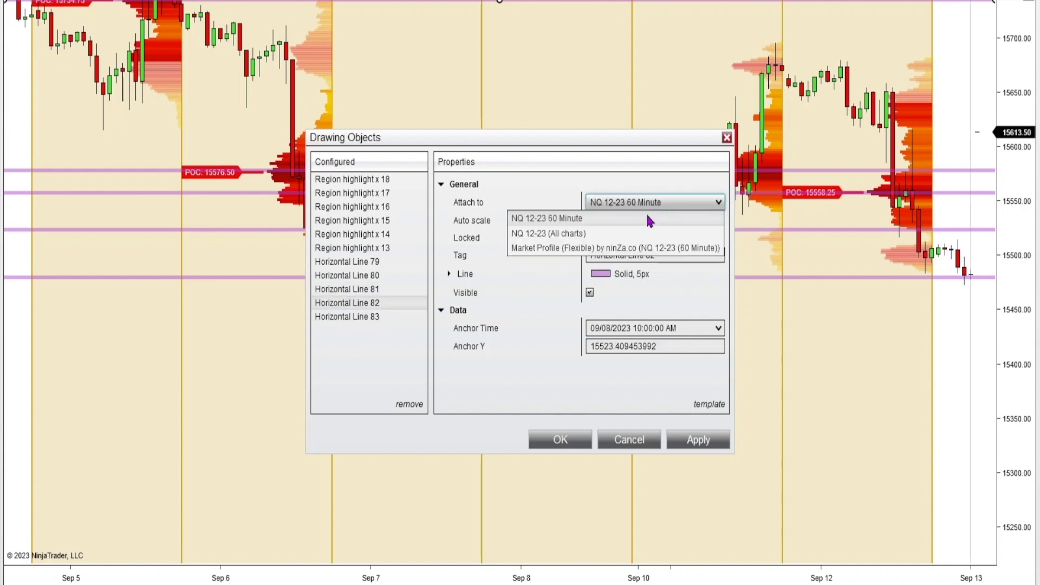
pyautogui.click(627, 228)
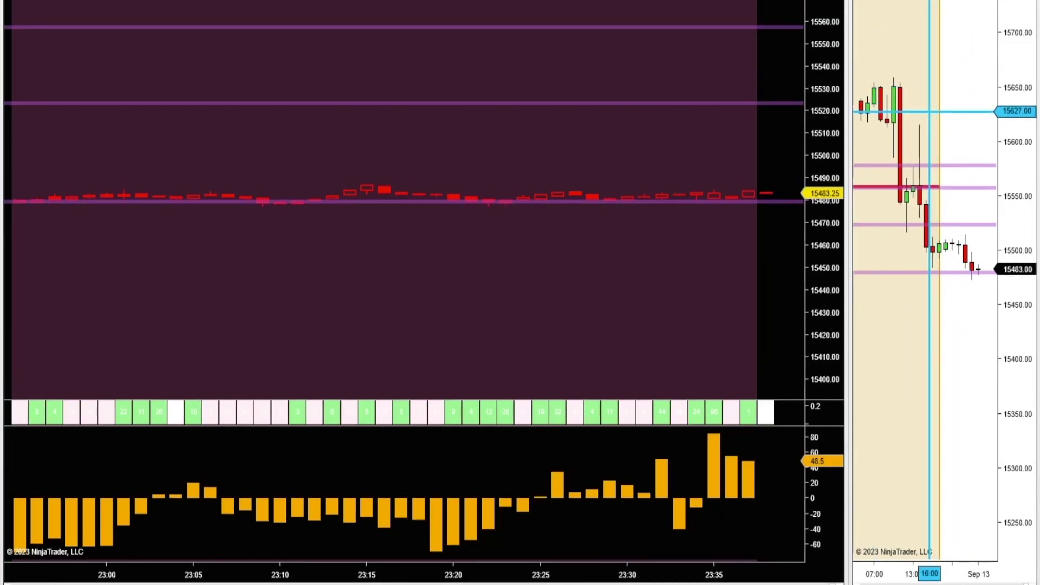
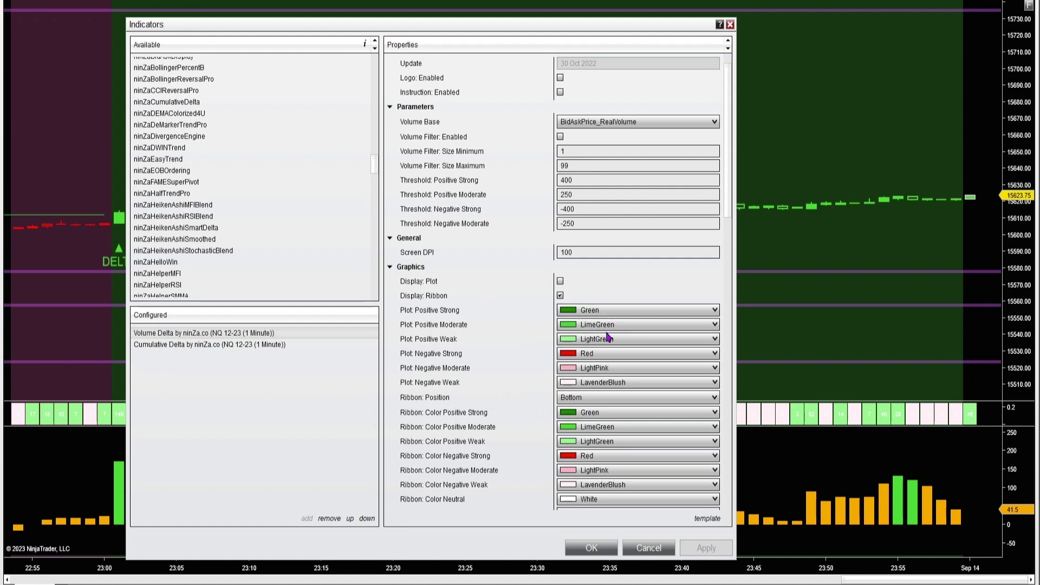
# - Review the Volume Delta indicator's properties, from the volume thresholds and ribbon graphics through the alerts, lines and plots
pyautogui.scroll(-8, 522, 466)
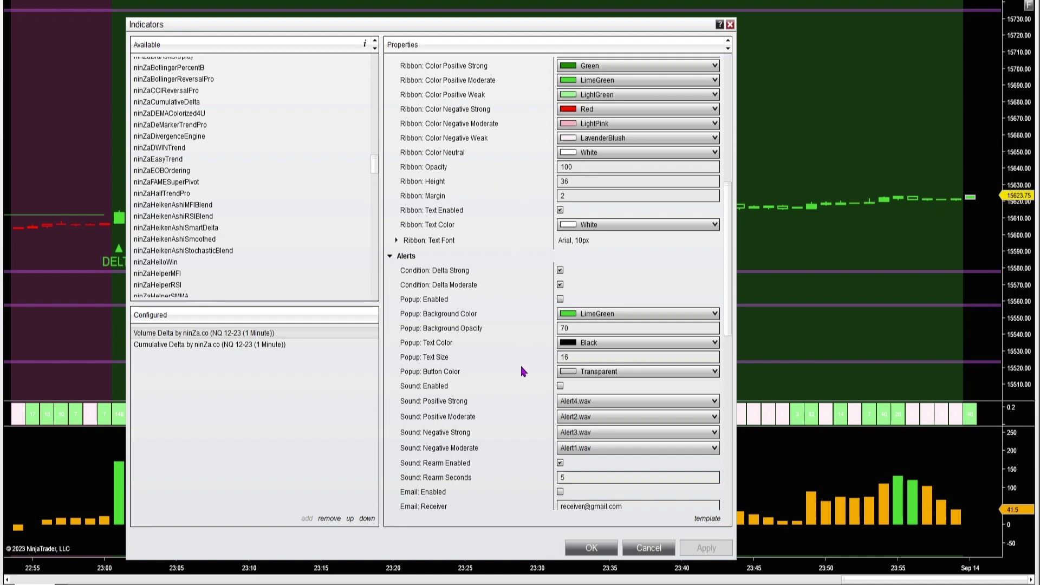
pyautogui.scroll(-10, 523, 366)
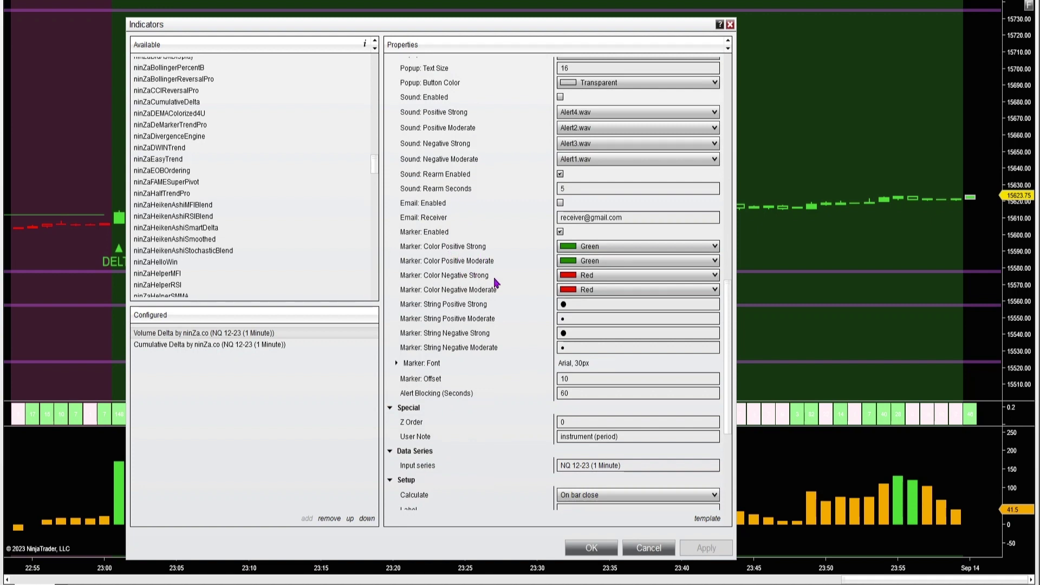
pyautogui.scroll(-3, 515, 298)
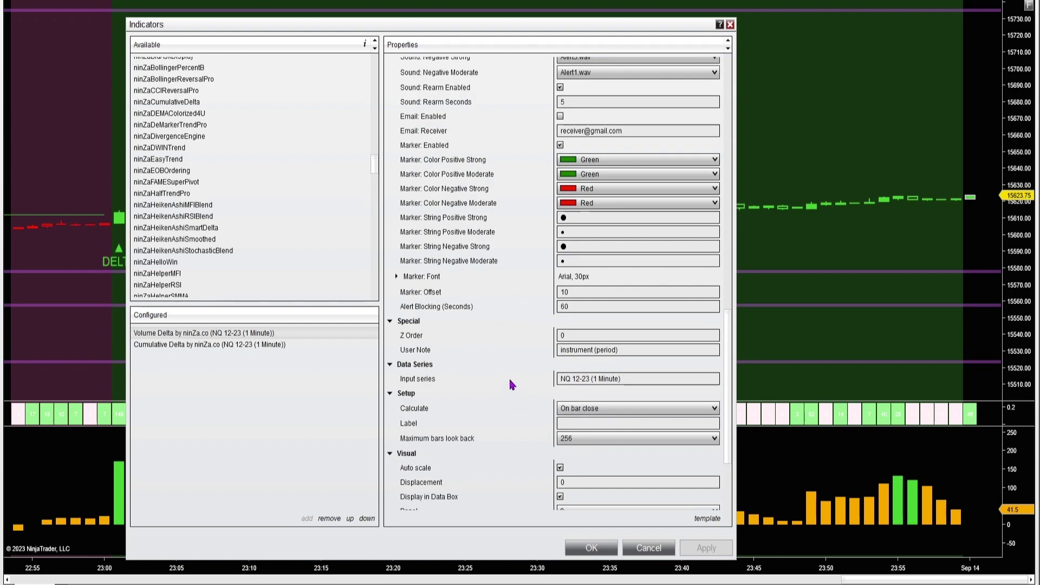
pyautogui.scroll(-2, 513, 379)
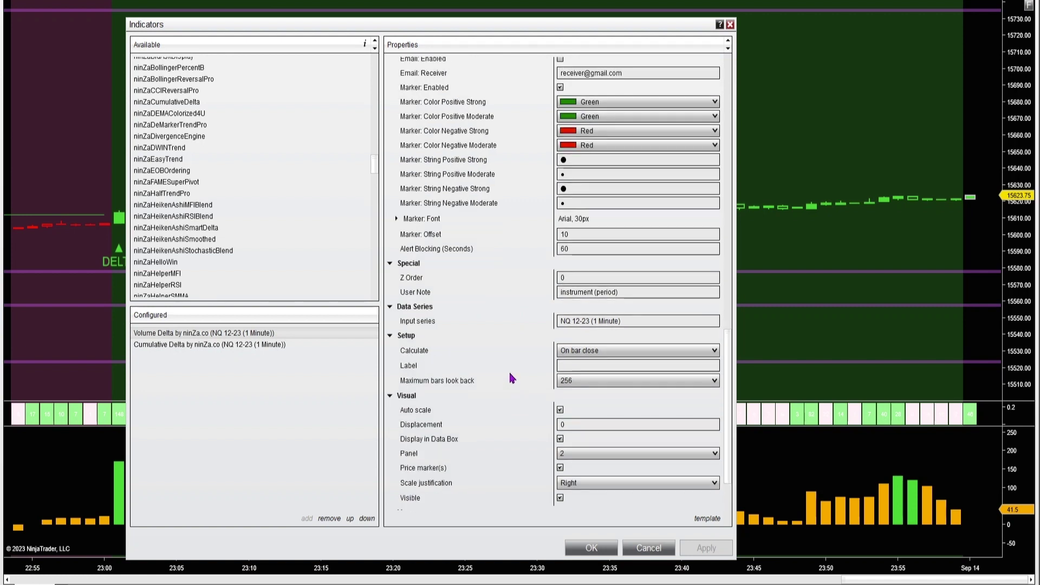
pyautogui.scroll(-2, 512, 379)
pyautogui.scroll(-2, 512, 373)
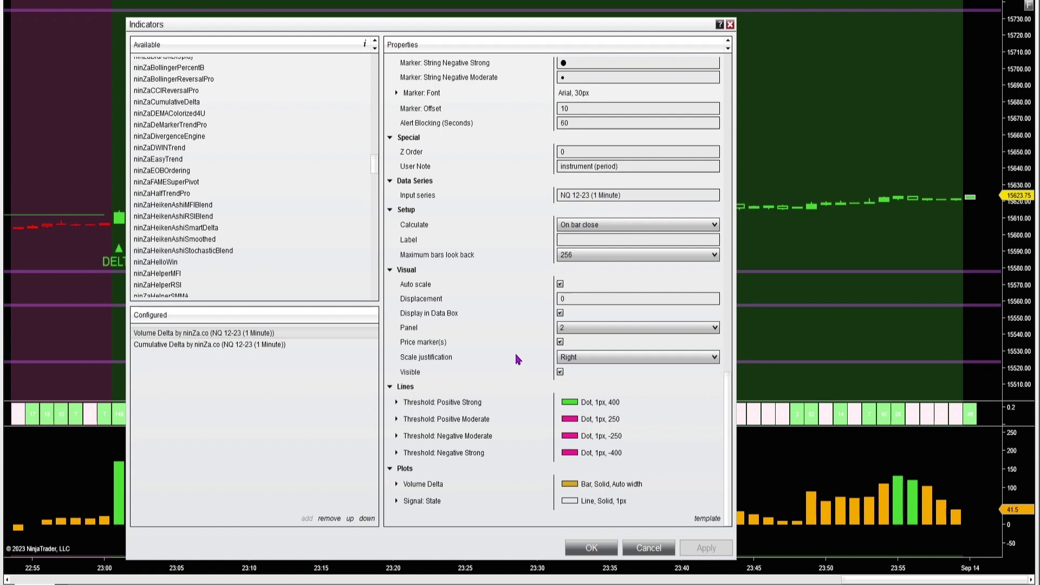
pyautogui.scroll(10, 517, 359)
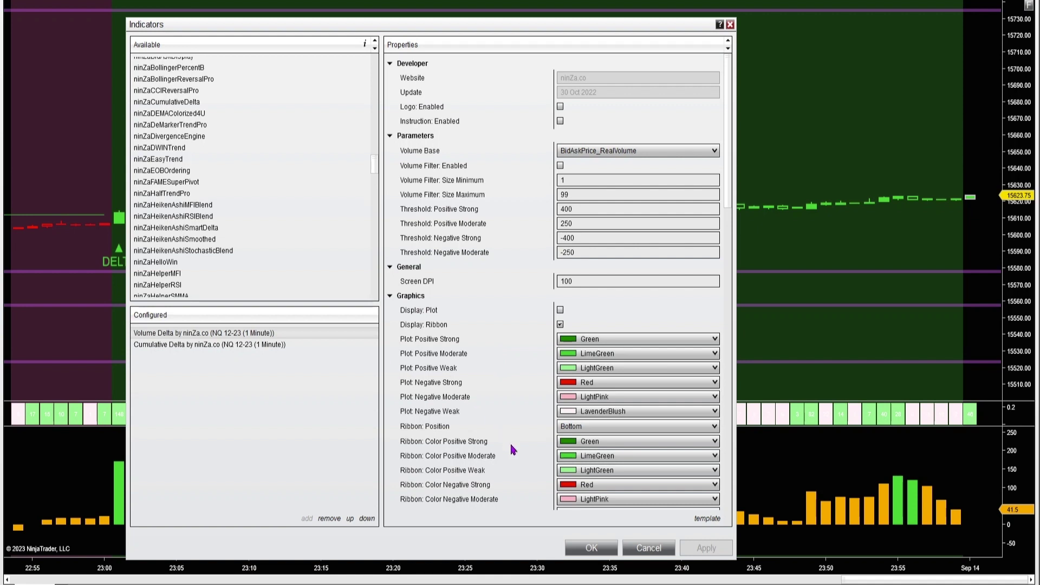
# - Review the Cumulative Delta indicator's parameters, graphics, alerts and plots, and expand the Difference plot's style settings
pyautogui.click(280, 346)
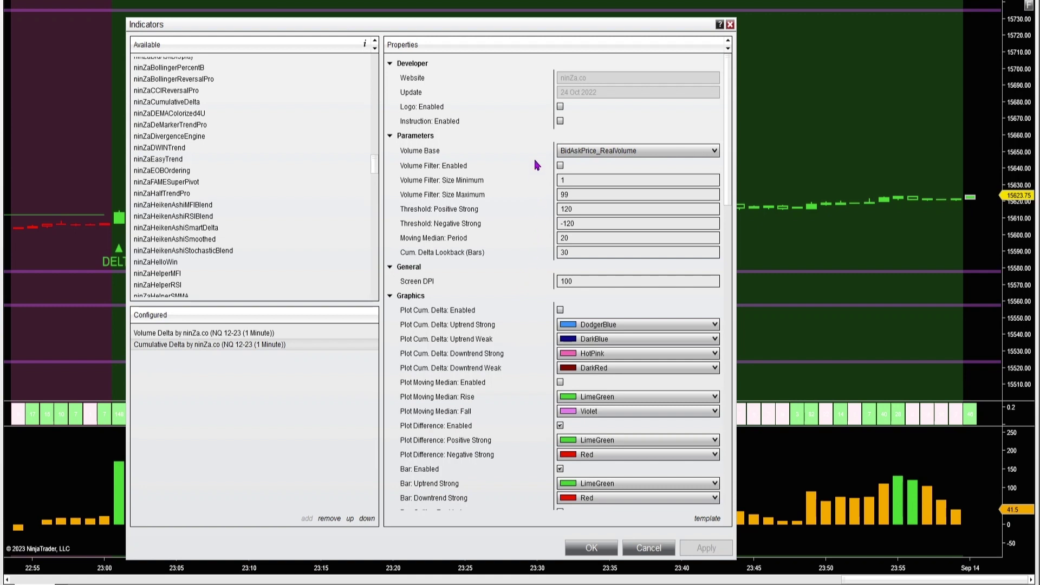
pyautogui.scroll(-4, 533, 271)
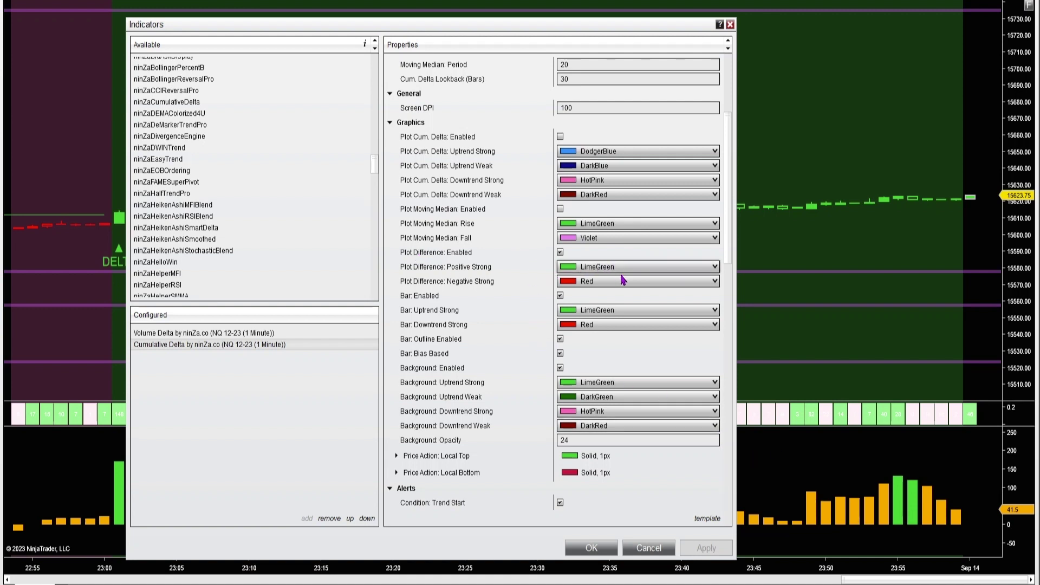
pyautogui.scroll(-1, 518, 329)
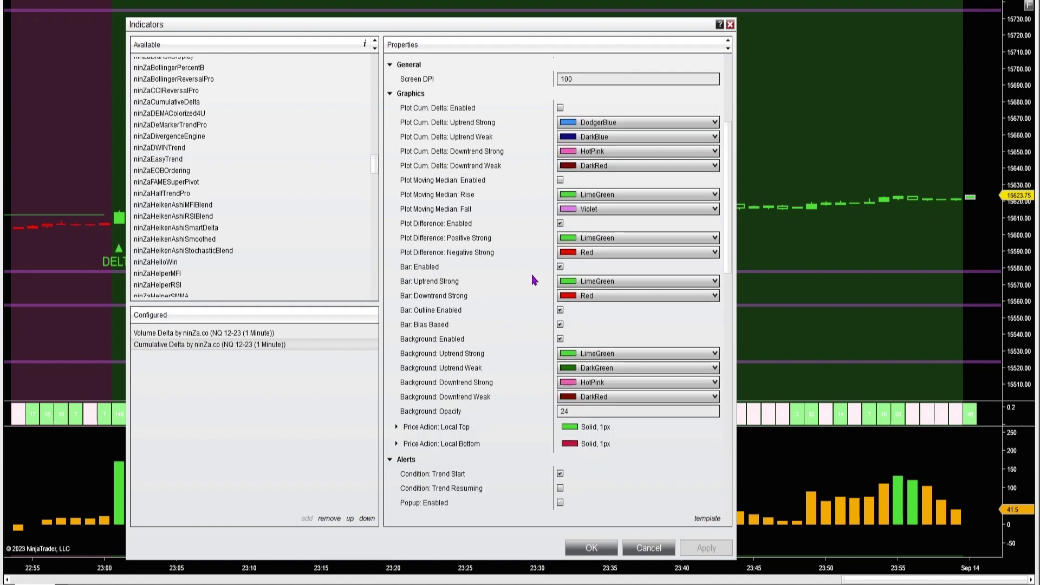
pyautogui.scroll(-6, 508, 379)
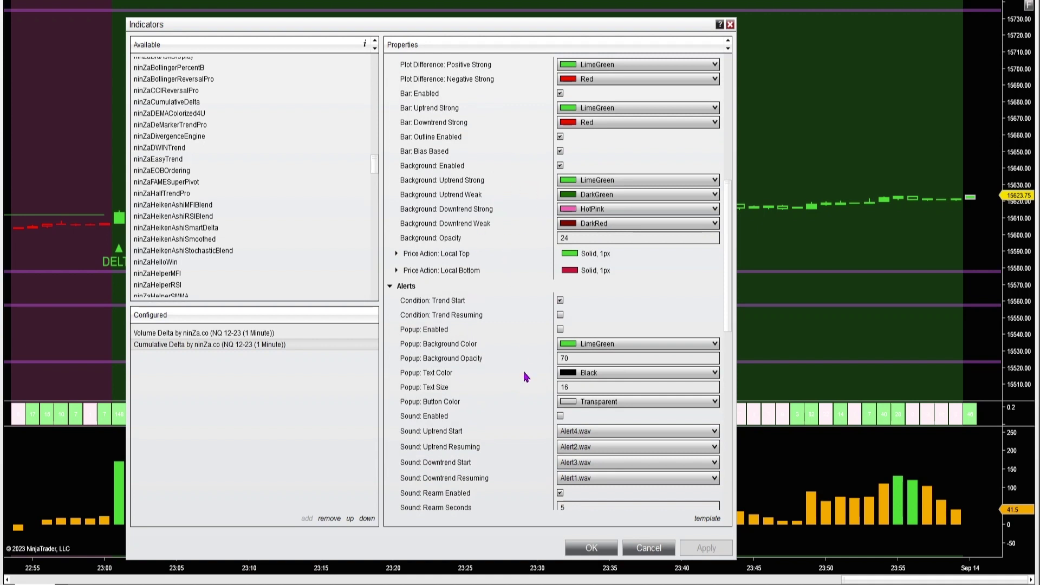
pyautogui.scroll(-3, 523, 413)
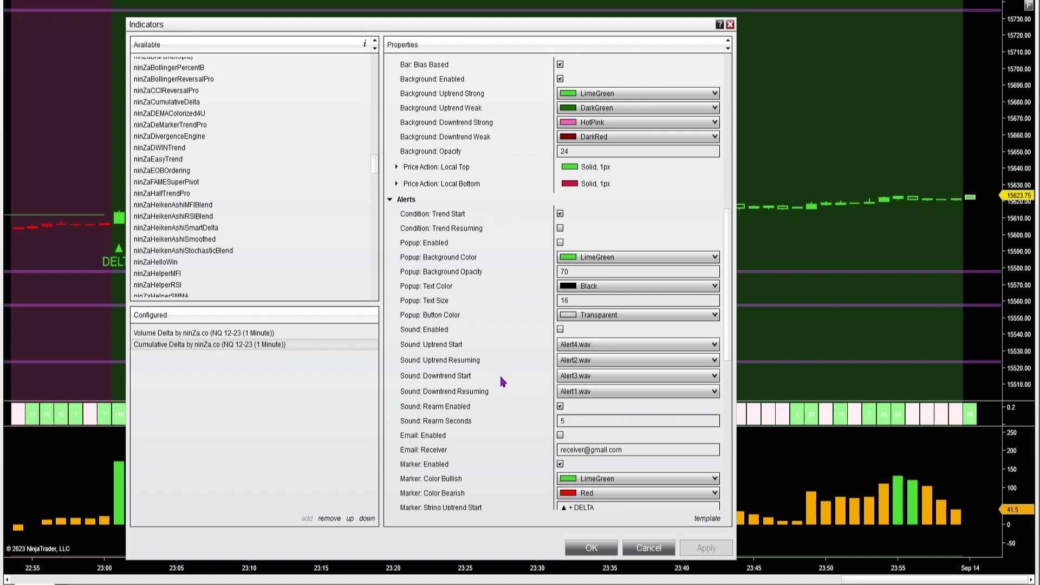
pyautogui.scroll(-5, 502, 379)
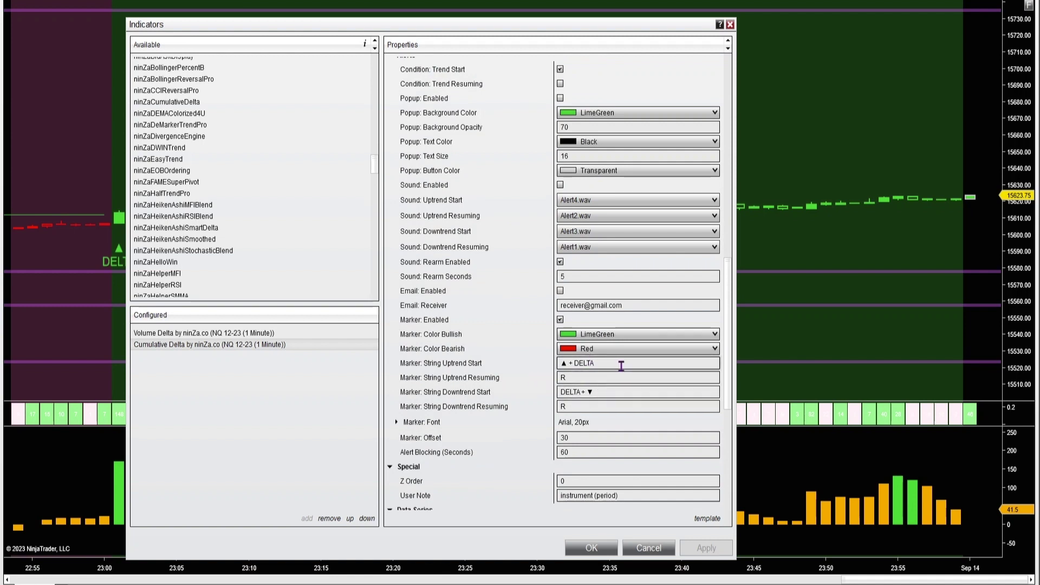
pyautogui.scroll(-6, 521, 393)
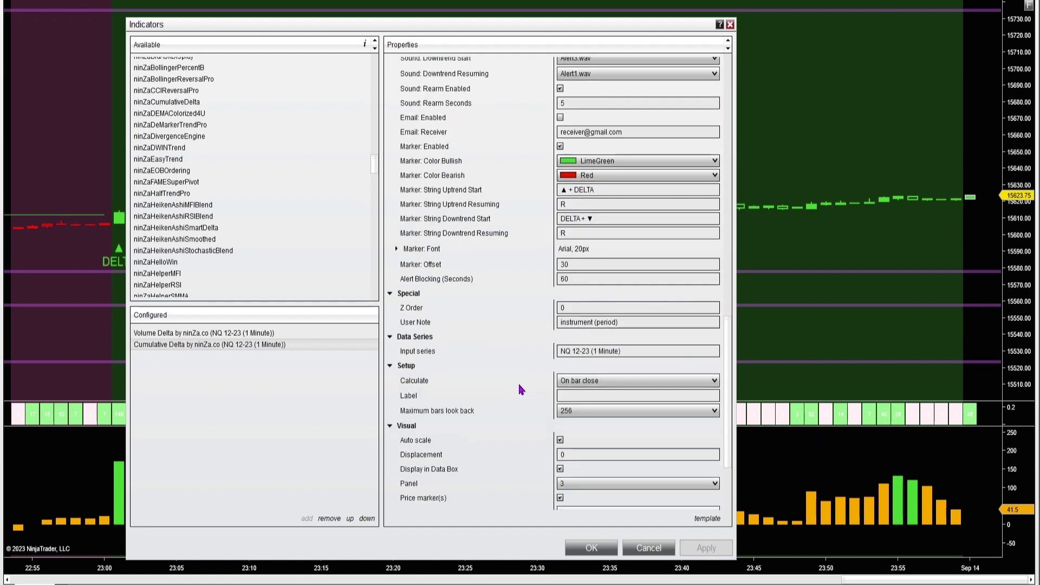
pyautogui.scroll(-5, 521, 385)
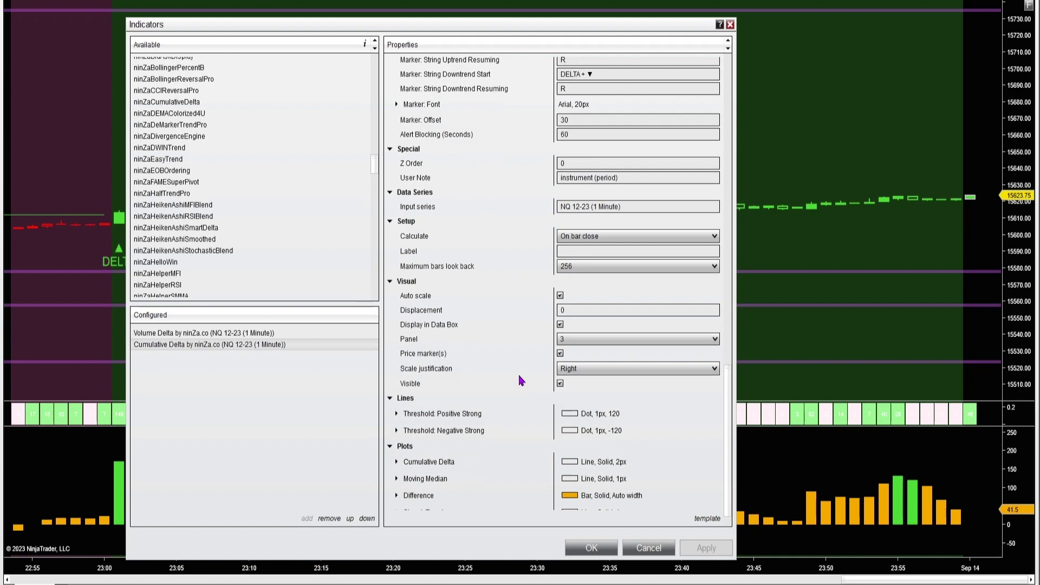
pyautogui.scroll(-1, 521, 381)
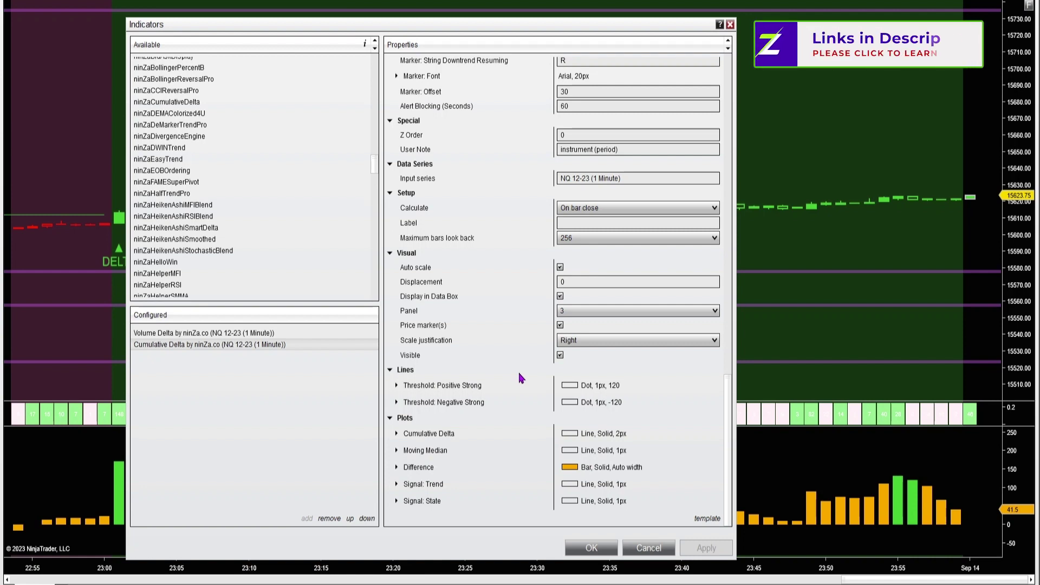
pyautogui.click(397, 466)
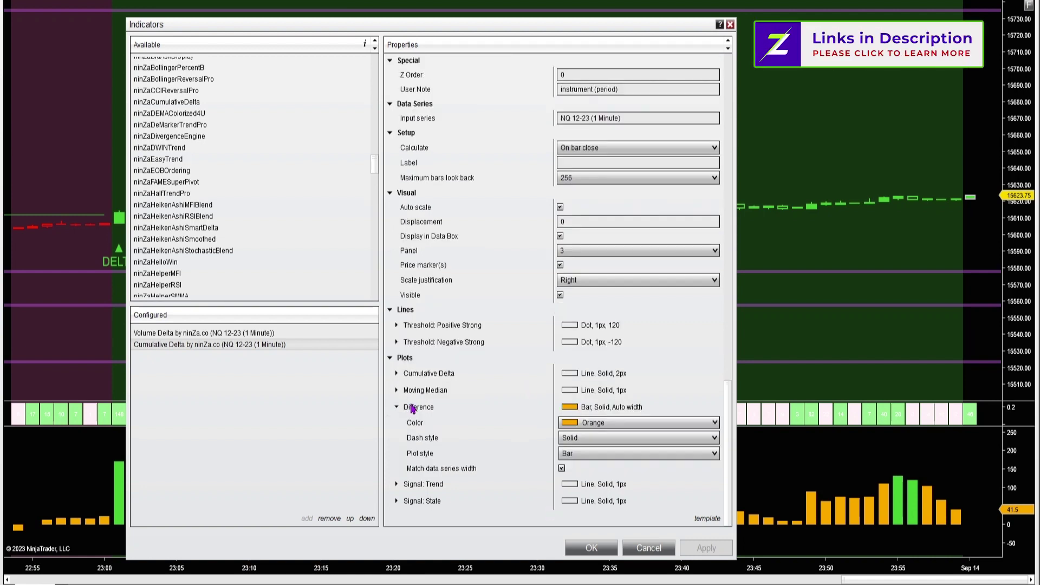